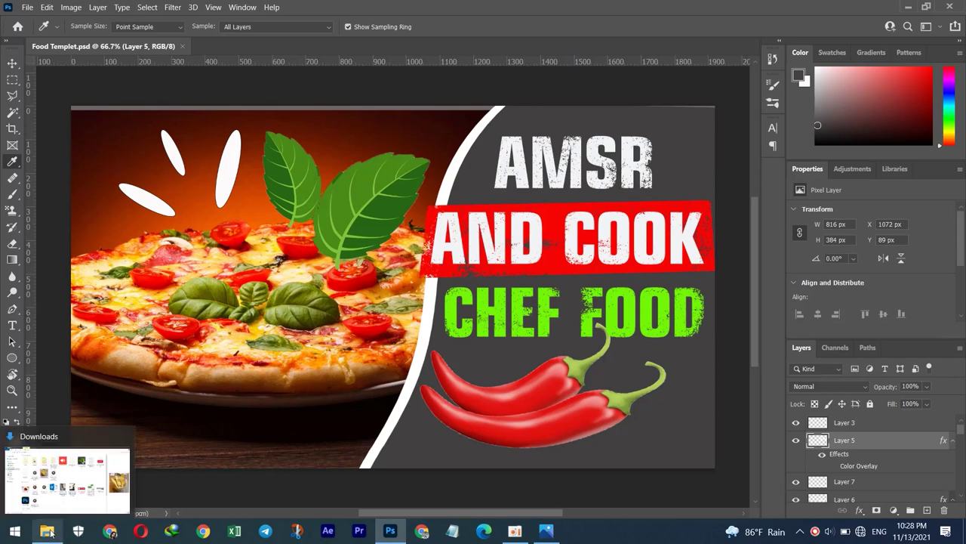
Step: Bring up the Downloads folder containing the garlic bread photo 62335227.jpg
left_click(51, 533)
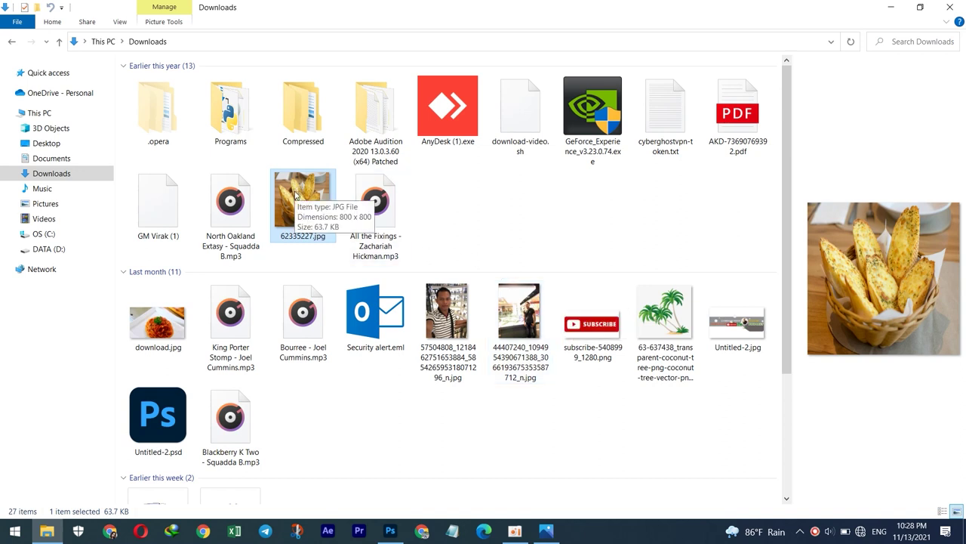
Step: Drag 62335227.jpg into Photoshop so it opens as an 800 × 800 px document
mouse_move(296, 195)
left_mouse_down()
mouse_move(412, 504)
mouse_move(387, 529)
mouse_move(291, 29)
mouse_move(268, 61)
mouse_move(203, 47)
left_mouse_up()
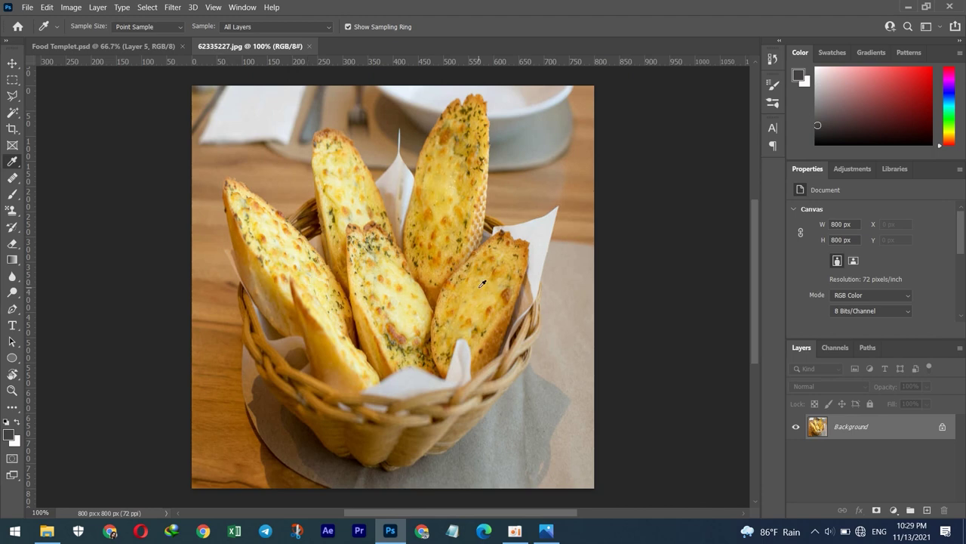
Step: Use Select and Mask to brush over every bread piece, outputting a layer mask on Layer 0
left_click(149, 9)
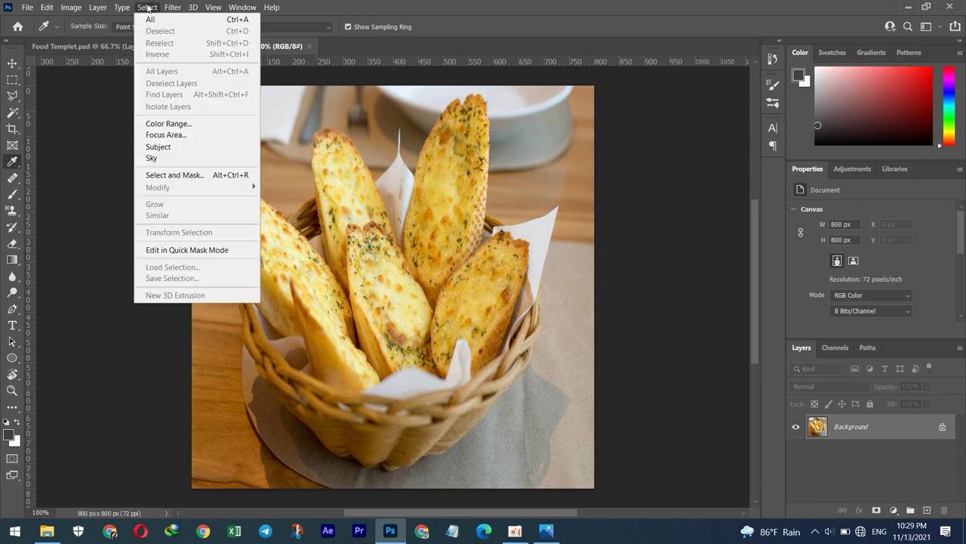
left_click(175, 174)
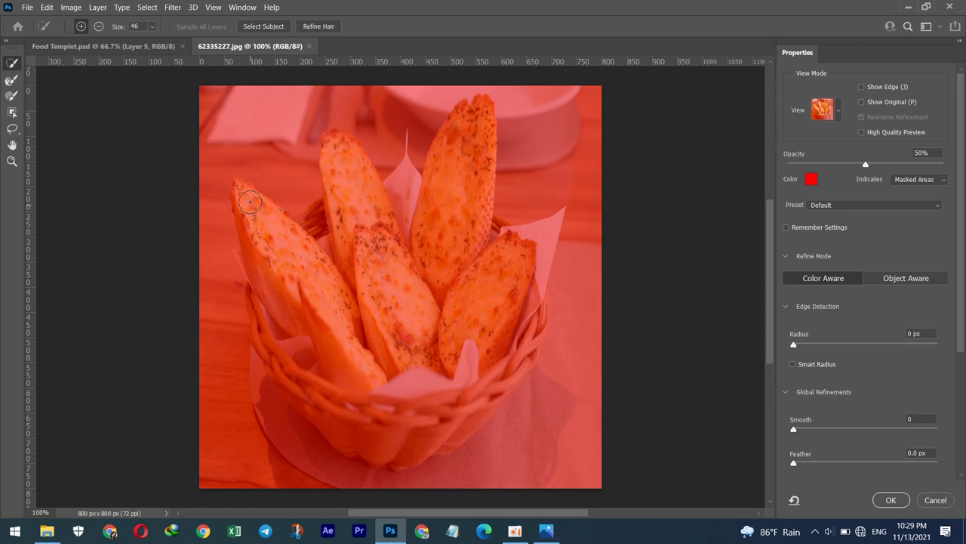
mouse_move(243, 189)
left_mouse_down()
mouse_move(245, 213)
mouse_move(287, 266)
left_mouse_up()
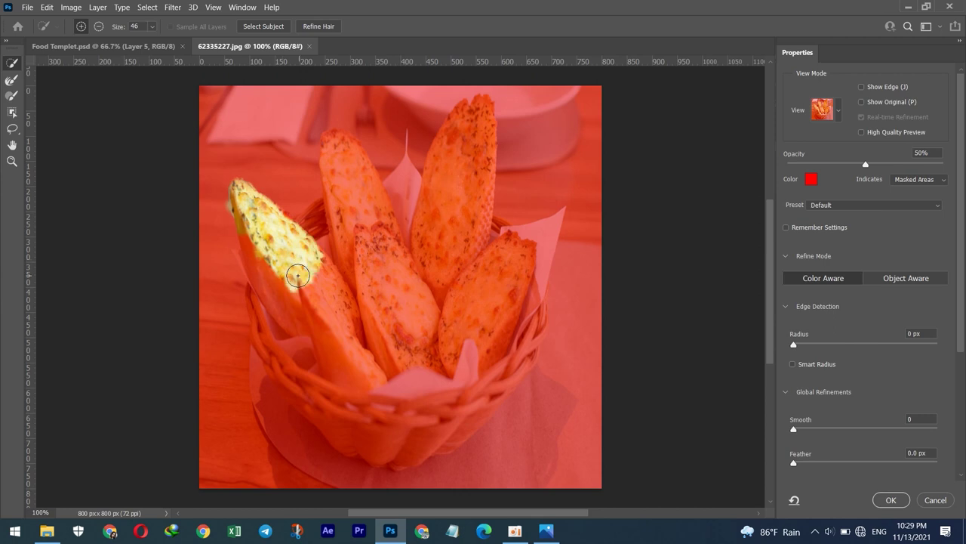
mouse_move(287, 266)
left_mouse_down()
mouse_move(274, 266)
mouse_move(344, 328)
mouse_move(348, 191)
mouse_move(337, 160)
left_mouse_up()
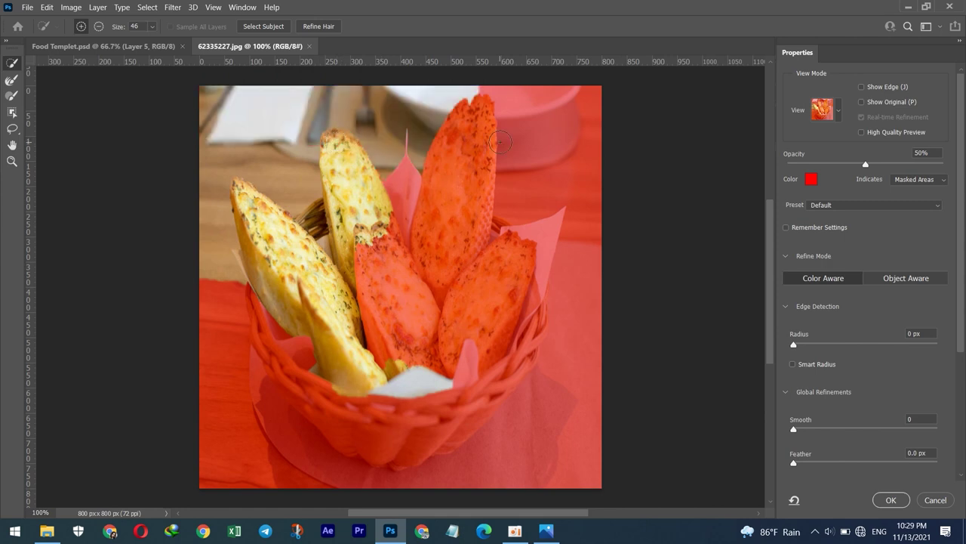
left_click_drag(477, 156, 466, 167)
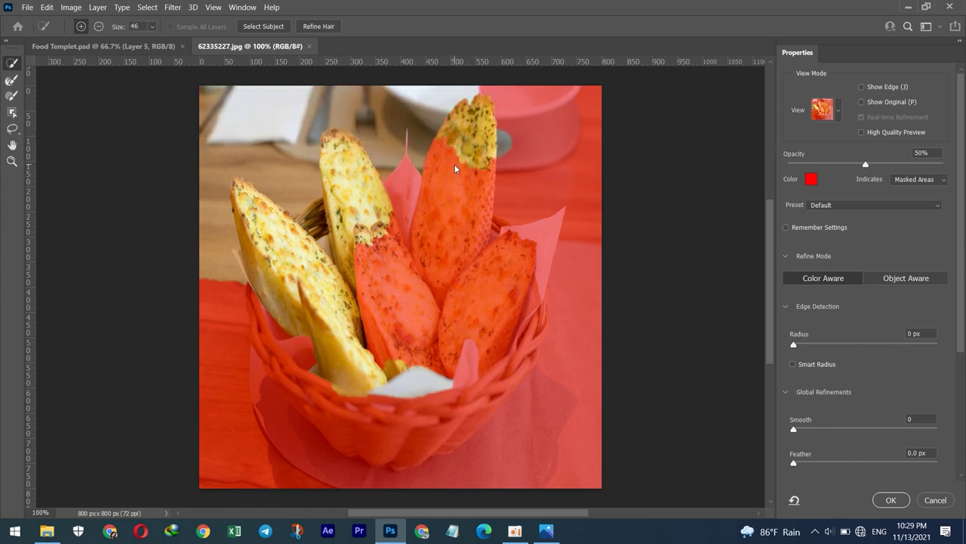
left_click_drag(468, 175, 474, 206)
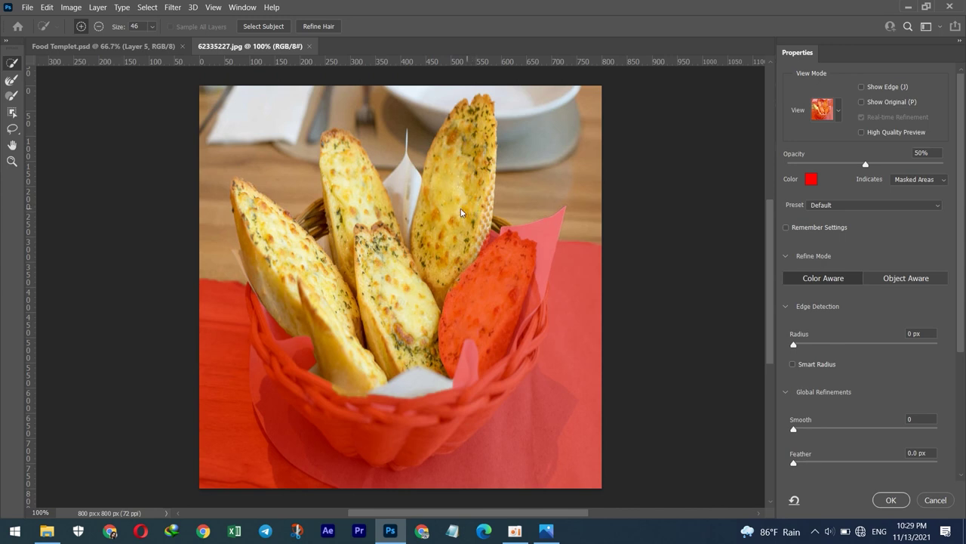
mouse_move(531, 272)
left_mouse_down()
mouse_move(521, 279)
mouse_move(526, 341)
left_mouse_up()
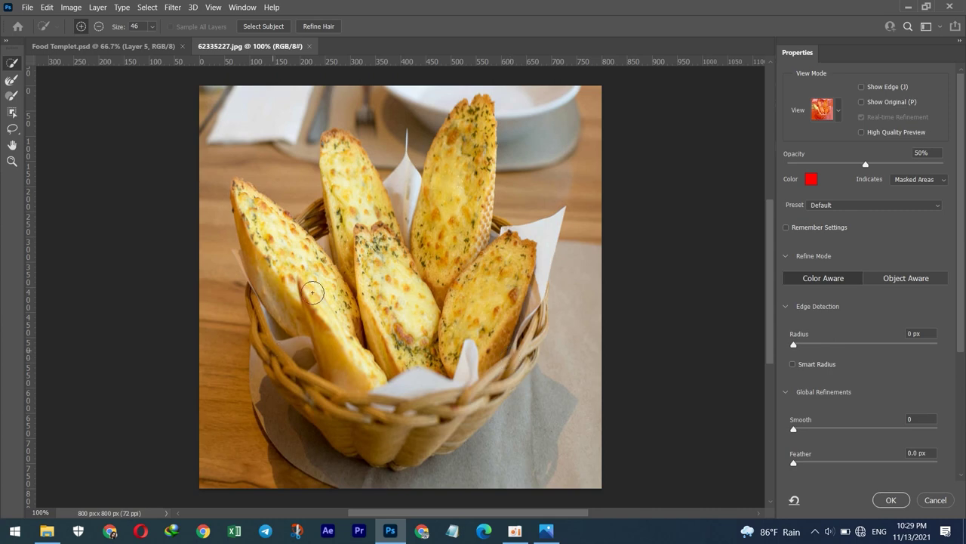
left_click(890, 500)
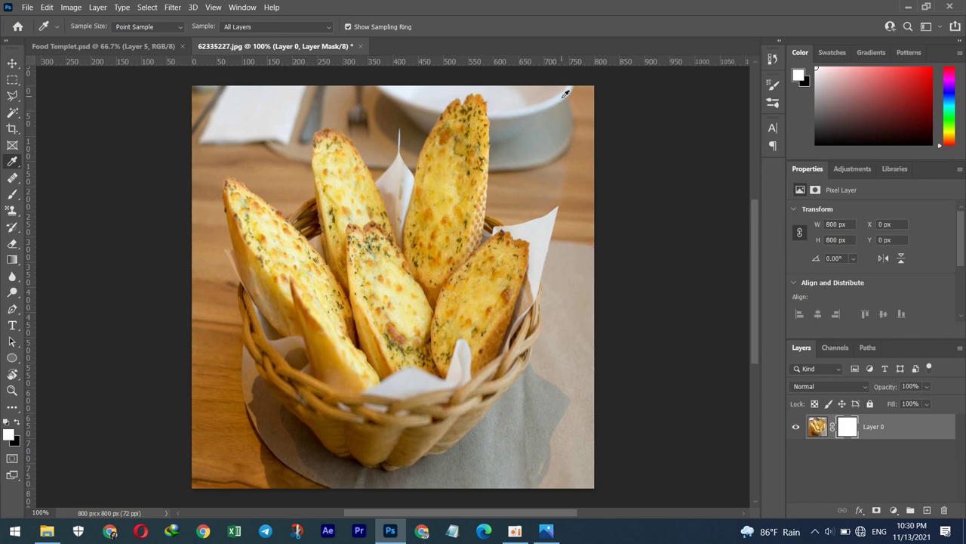
Step: Drag the masked bread photo into Food Templet.psd as Layer 17 over the pizza side
left_click(13, 64)
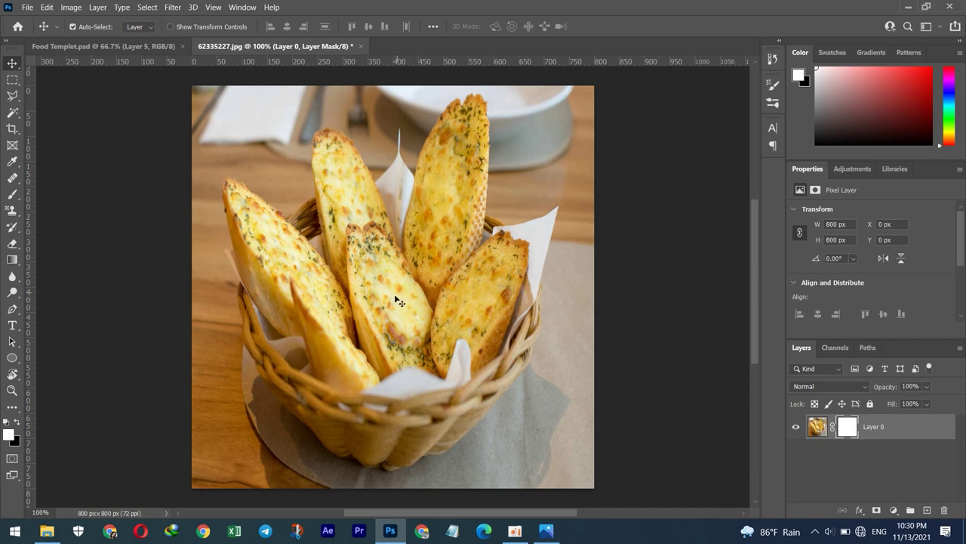
left_click_drag(400, 301, 121, 46)
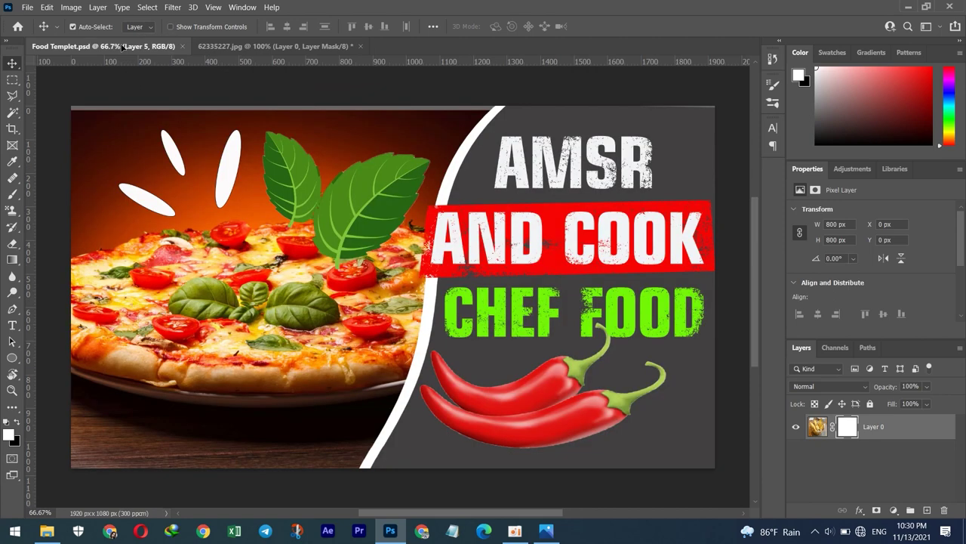
mouse_move(121, 46)
left_mouse_down()
mouse_move(213, 162)
mouse_move(216, 130)
left_mouse_up()
left_click_drag(254, 319, 252, 311)
mouse_move(288, 339)
left_mouse_down()
mouse_move(263, 303)
mouse_move(296, 274)
left_mouse_up()
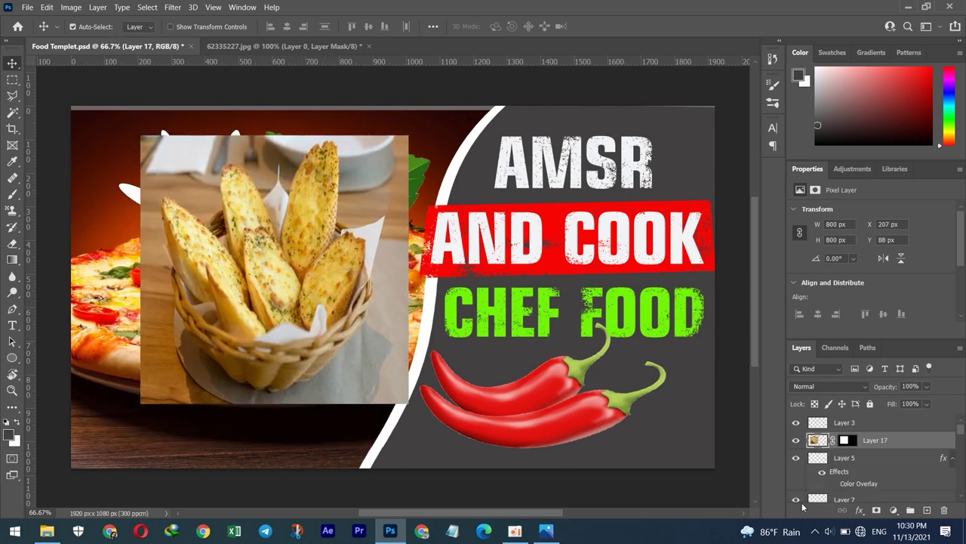
Step: Hide Layer 16 and the pizza background Layer 13
left_click(424, 177)
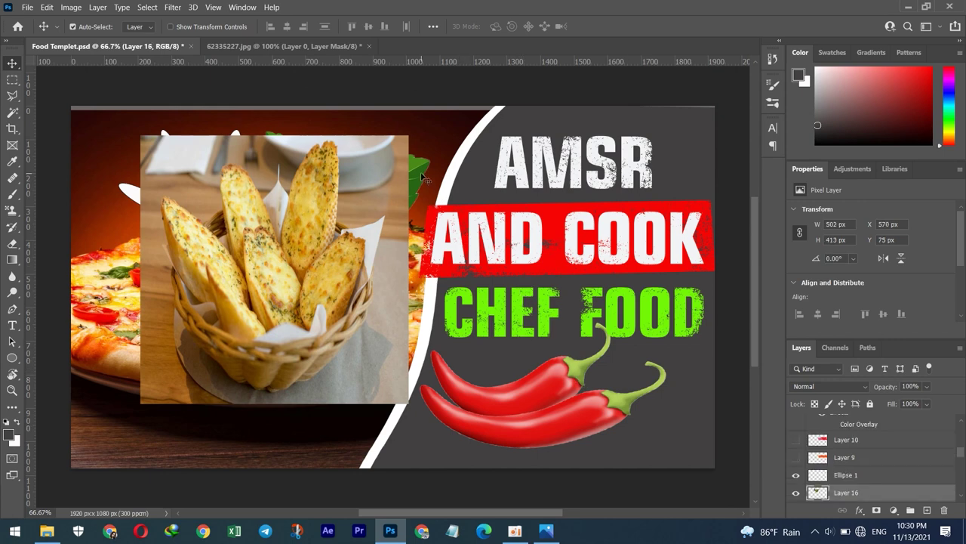
left_click(796, 494)
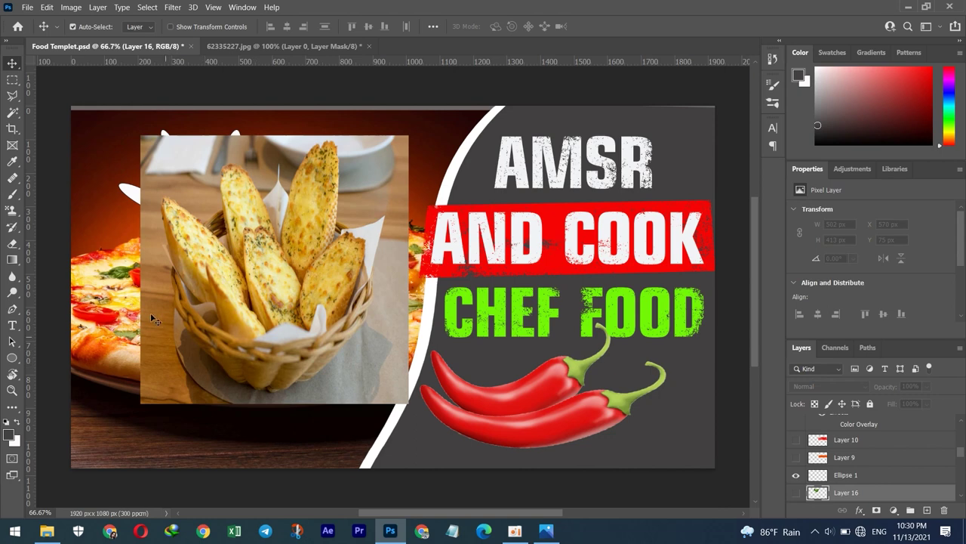
left_click(125, 319)
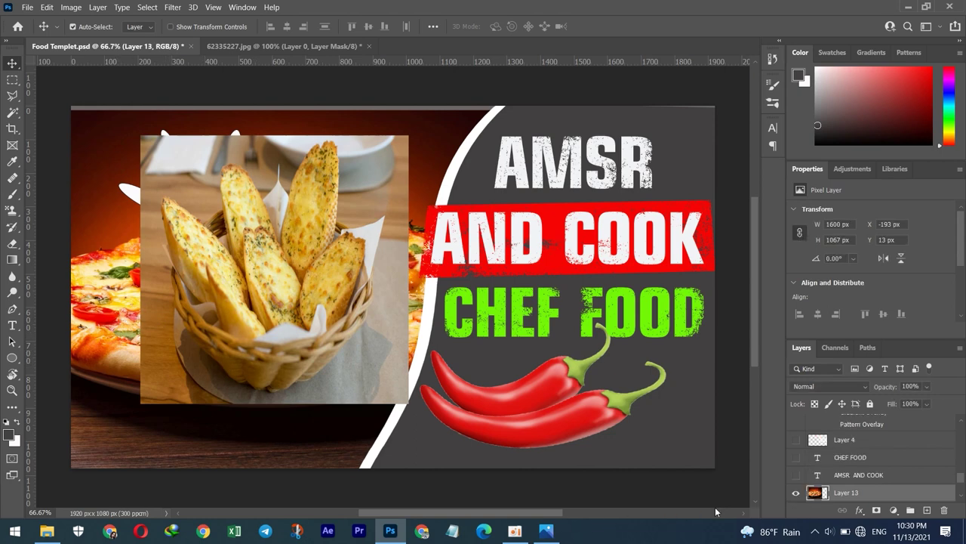
left_click(797, 494)
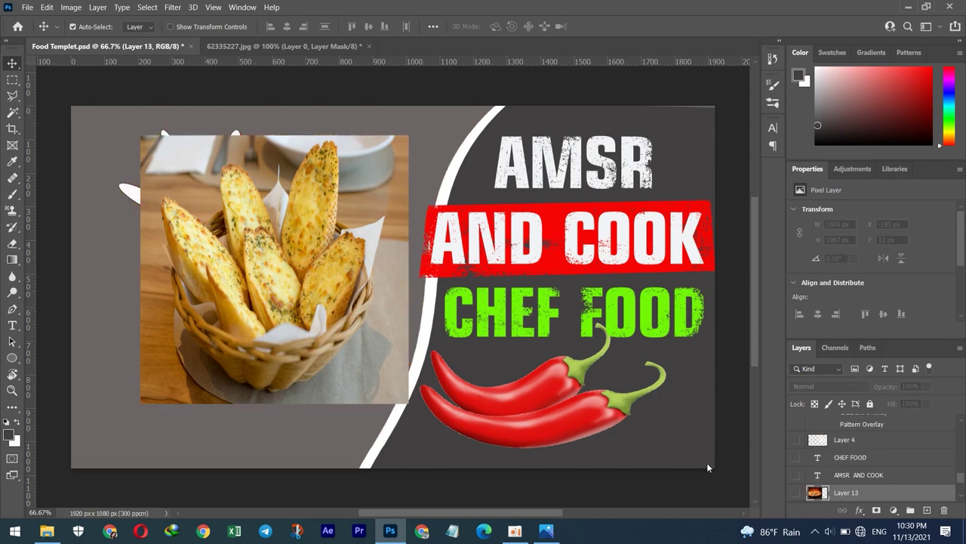
Step: Move the garlic bread photo to X 142 px, Y 138 px
left_click_drag(322, 323, 275, 321)
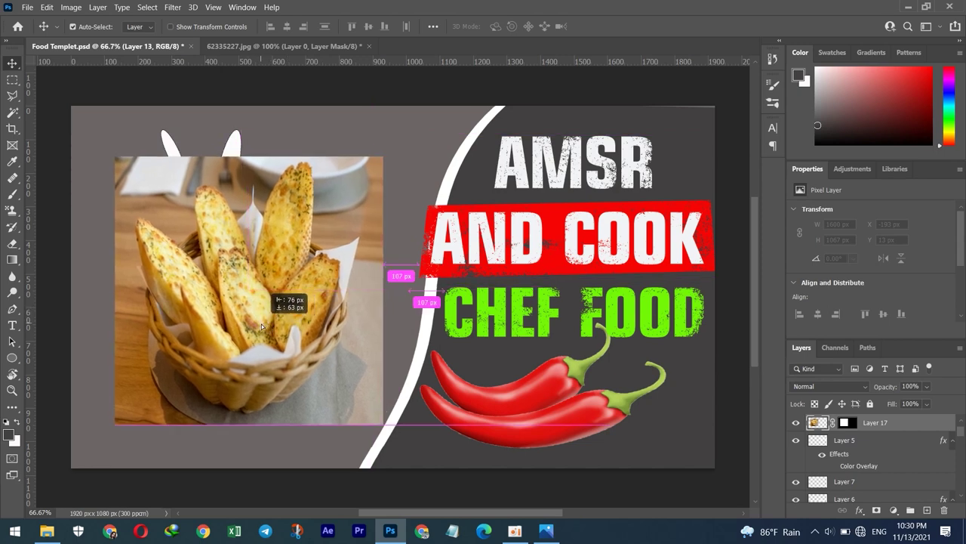
left_click_drag(275, 321, 277, 315)
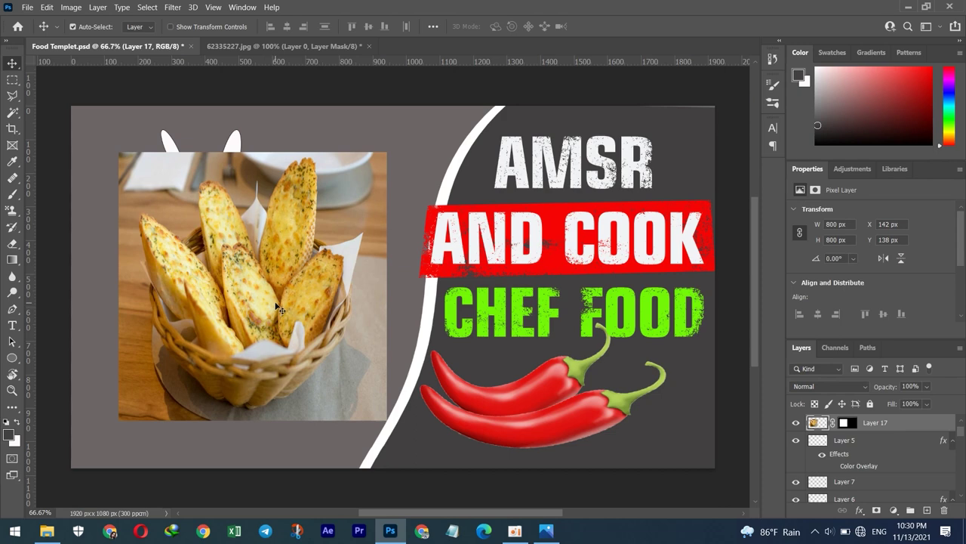
key("ctrl")
Step: Scale the garlic bread photo to 1244 × 1244 px at X -114, Y -184
key("ctrl+t")
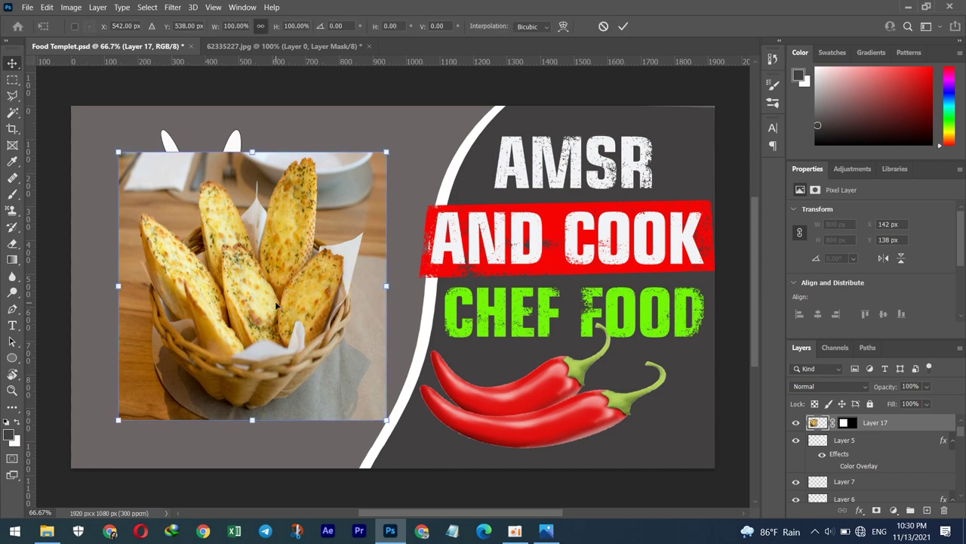
left_click_drag(118, 285, 43, 285)
left_click_drag(386, 287, 459, 285)
left_click_drag(321, 279, 307, 243)
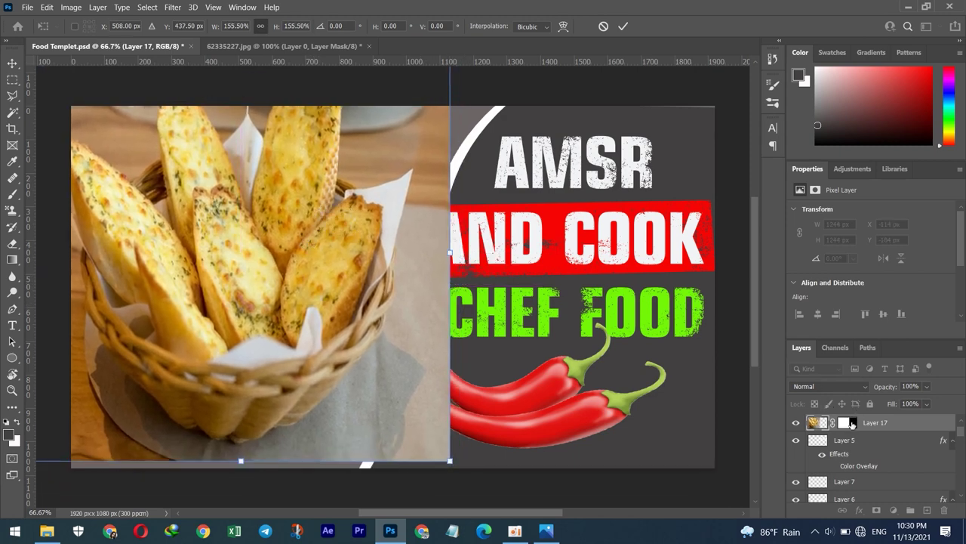
key("Return")
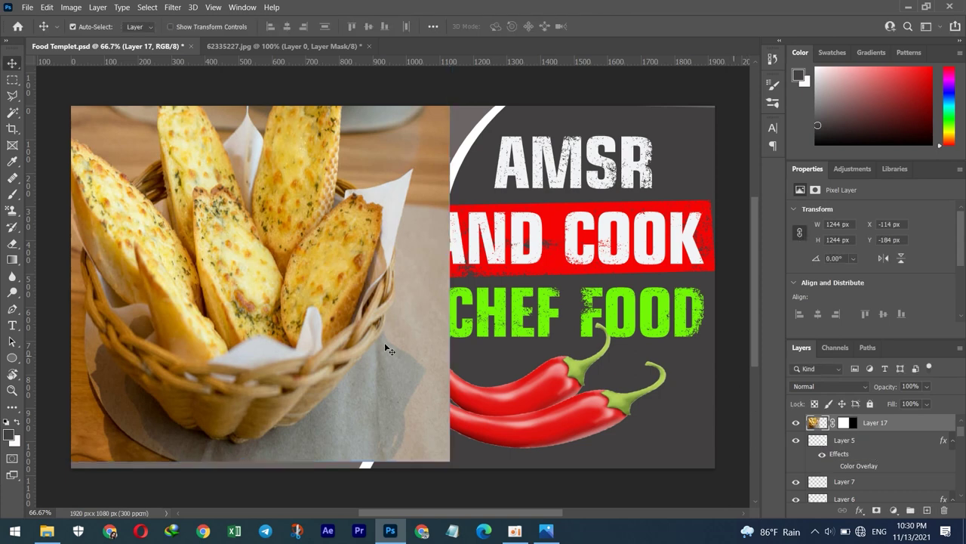
Step: Shift the bread photo and lower chili left, and move Layer 17 down the layer stack
mouse_move(400, 414)
left_mouse_down()
mouse_move(328, 419)
mouse_move(340, 419)
left_mouse_up()
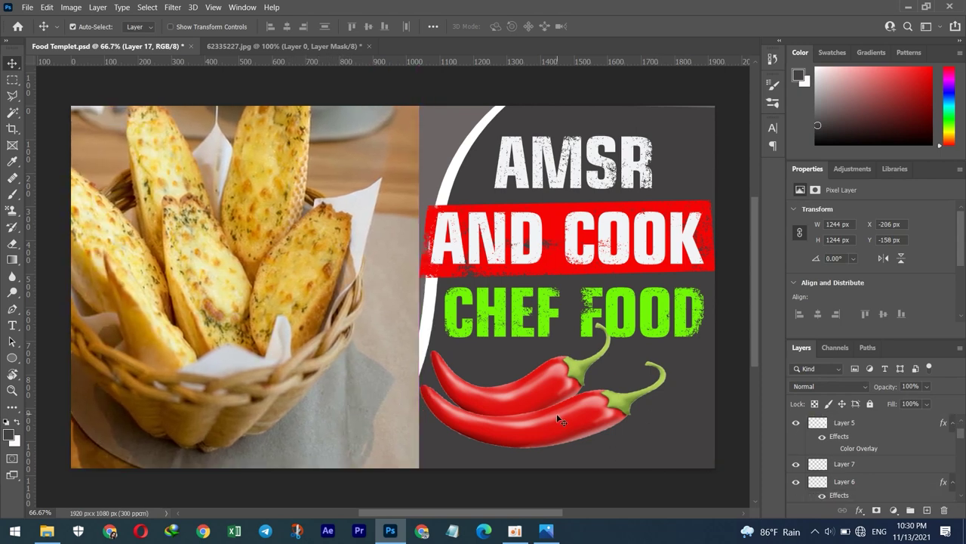
mouse_move(579, 422)
left_mouse_down()
mouse_move(382, 434)
mouse_move(576, 431)
left_mouse_up()
scroll(812, 453, "up", 2)
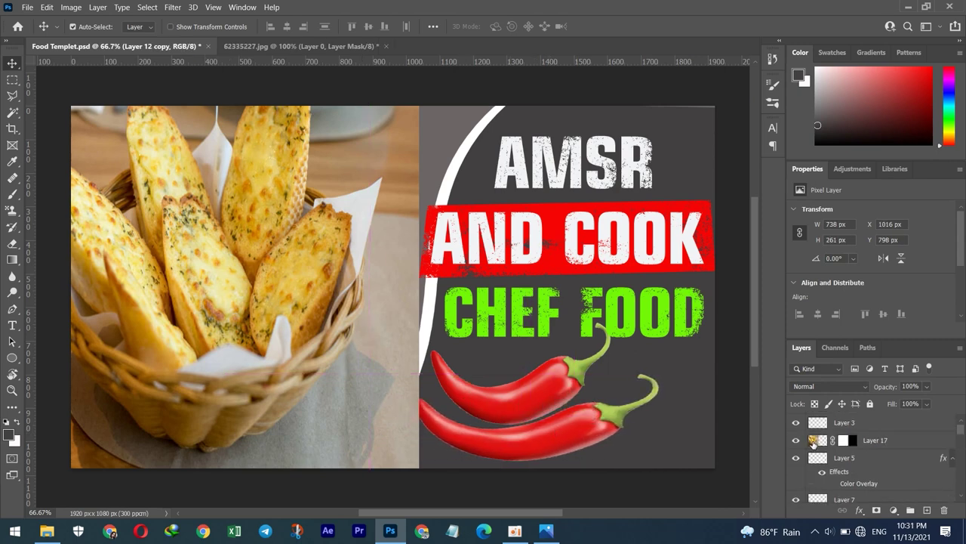
left_click_drag(813, 442, 826, 509)
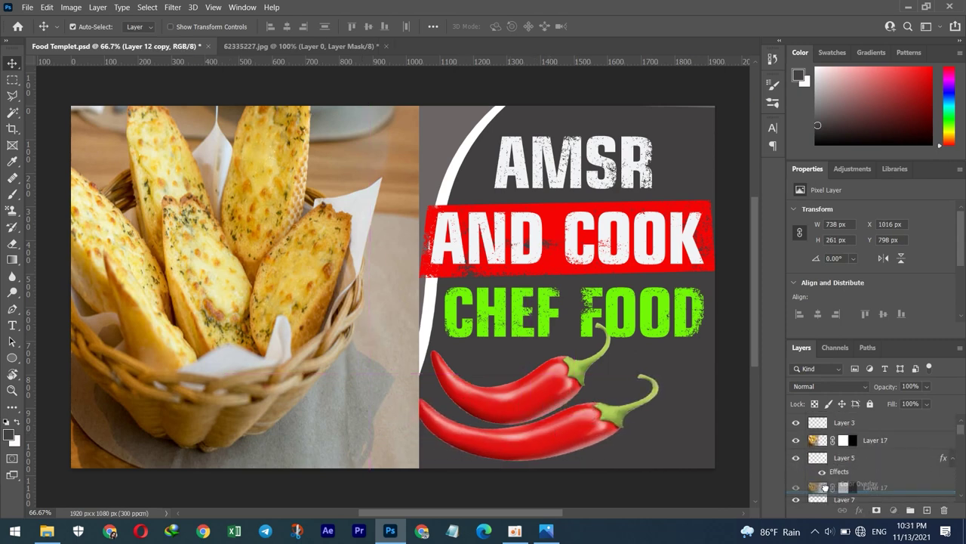
mouse_move(826, 510)
left_mouse_down()
mouse_move(829, 490)
mouse_move(828, 510)
mouse_move(820, 493)
left_mouse_up()
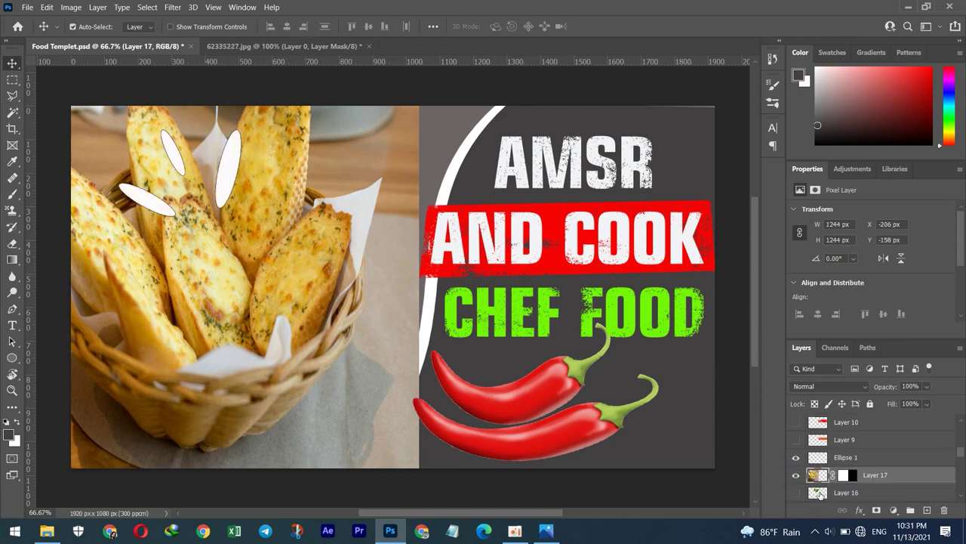
mouse_move(818, 475)
left_mouse_down()
mouse_move(820, 510)
mouse_move(831, 424)
left_mouse_up()
mouse_move(166, 183)
left_mouse_down()
mouse_move(203, 276)
mouse_move(285, 269)
mouse_move(249, 264)
mouse_move(254, 243)
mouse_move(268, 259)
mouse_move(254, 270)
mouse_move(256, 255)
left_mouse_up()
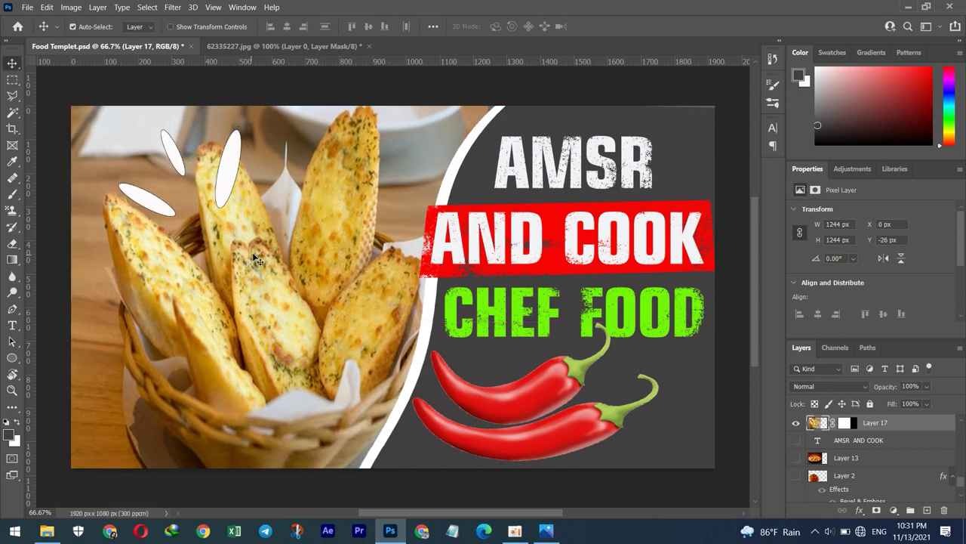
Step: Enlarge the bread photo to 1321 × 1322 px at X -90, Y -188; shift the ellipses left
key("ctrl+t")
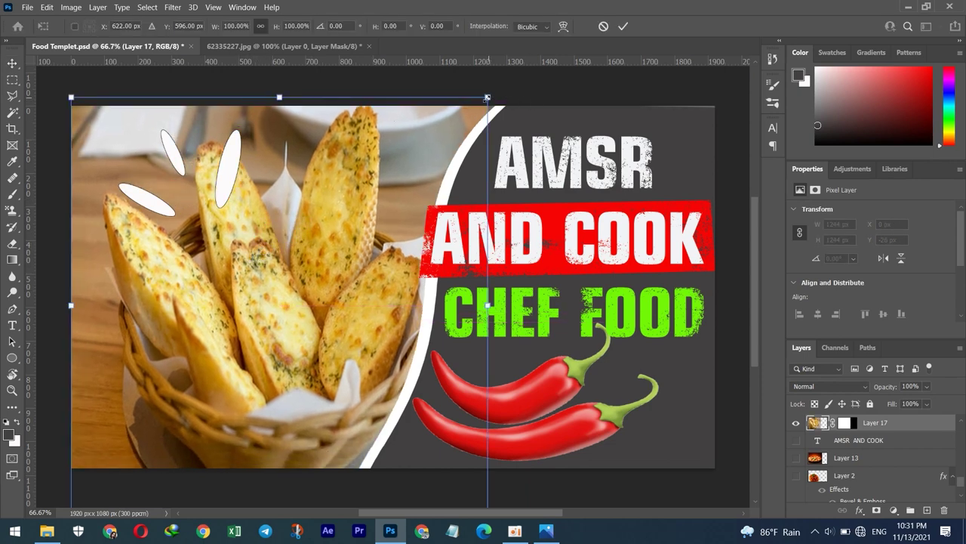
left_click_drag(488, 98, 513, 71)
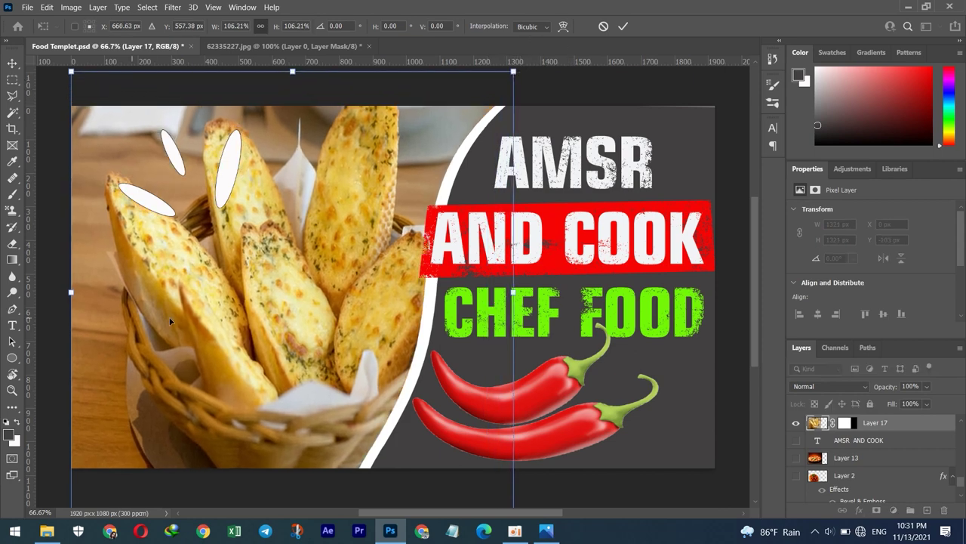
left_click_drag(214, 345, 193, 320)
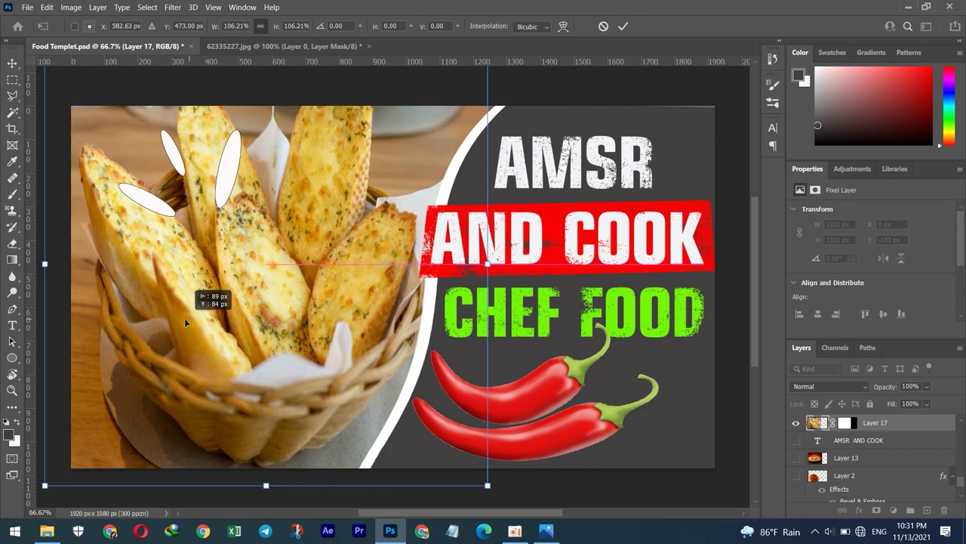
left_click_drag(193, 320, 184, 317)
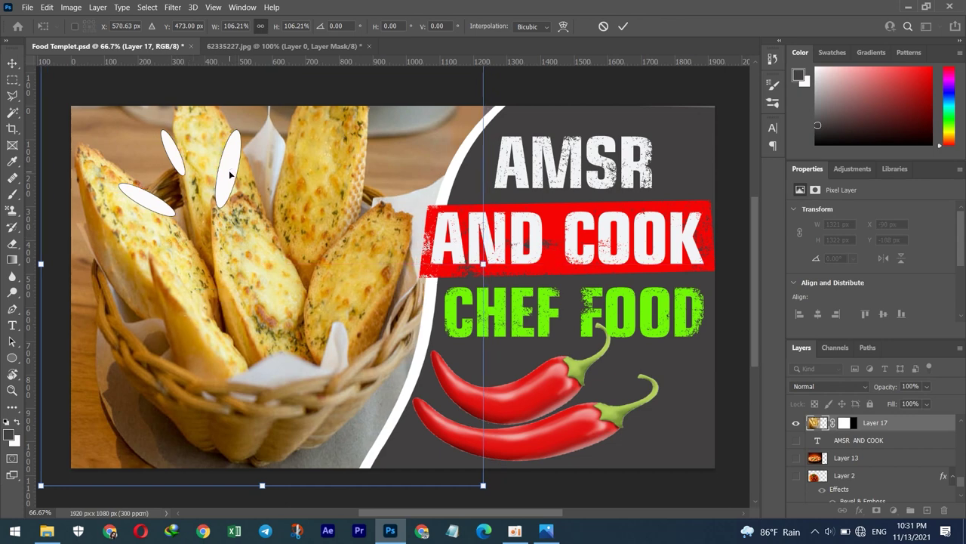
key("Return")
left_click_drag(229, 166, 189, 157)
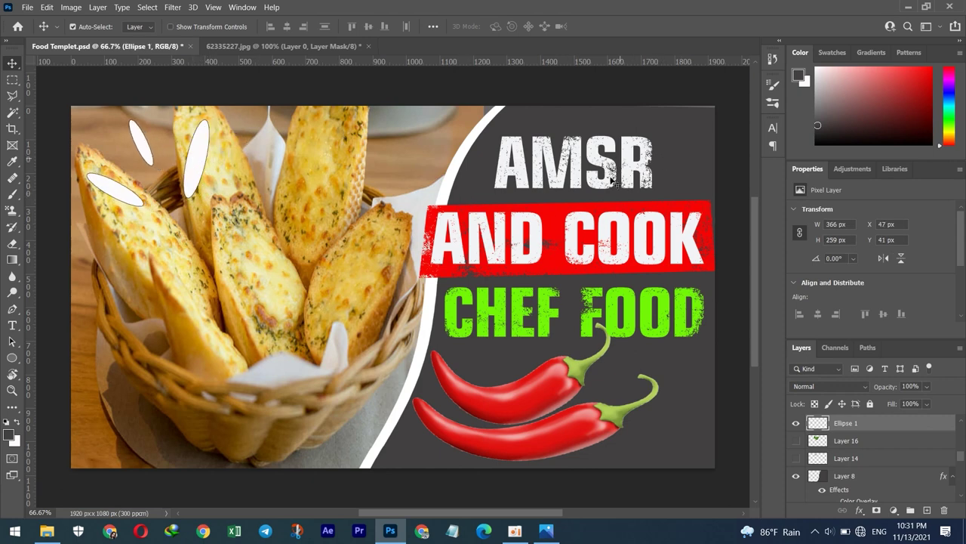
Step: Hide the upper chili Layer 12 and place a copy at the canvas's bottom-left edge
left_click(541, 394)
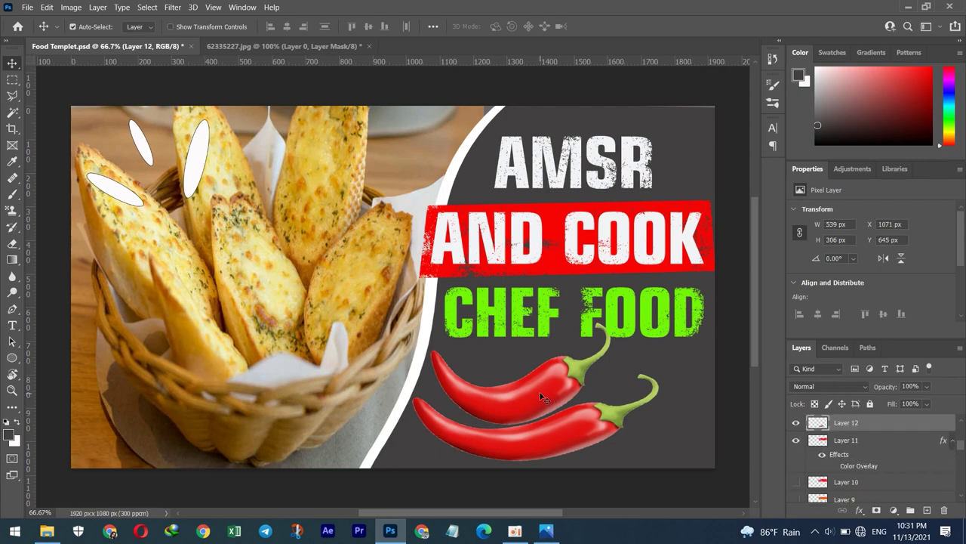
left_click(795, 425)
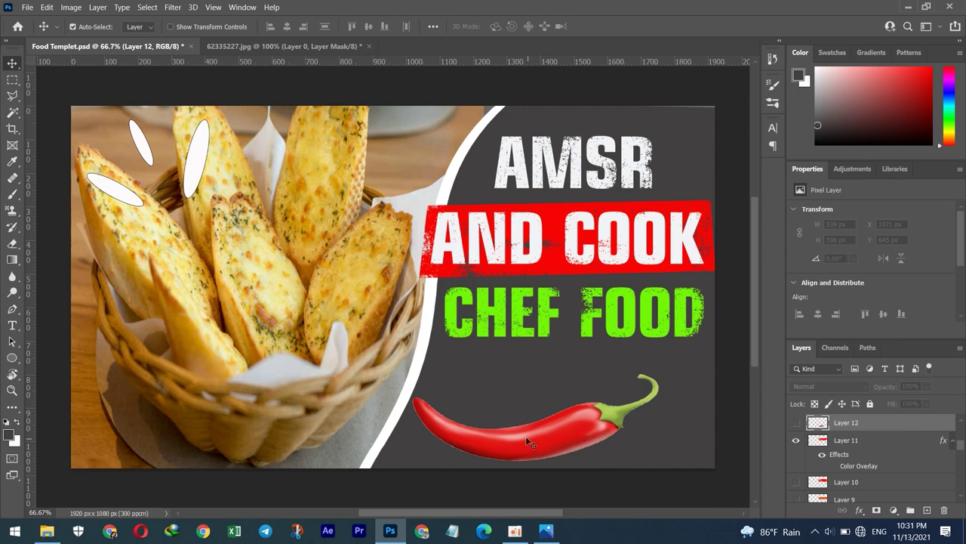
left_click_drag(529, 446, 202, 461)
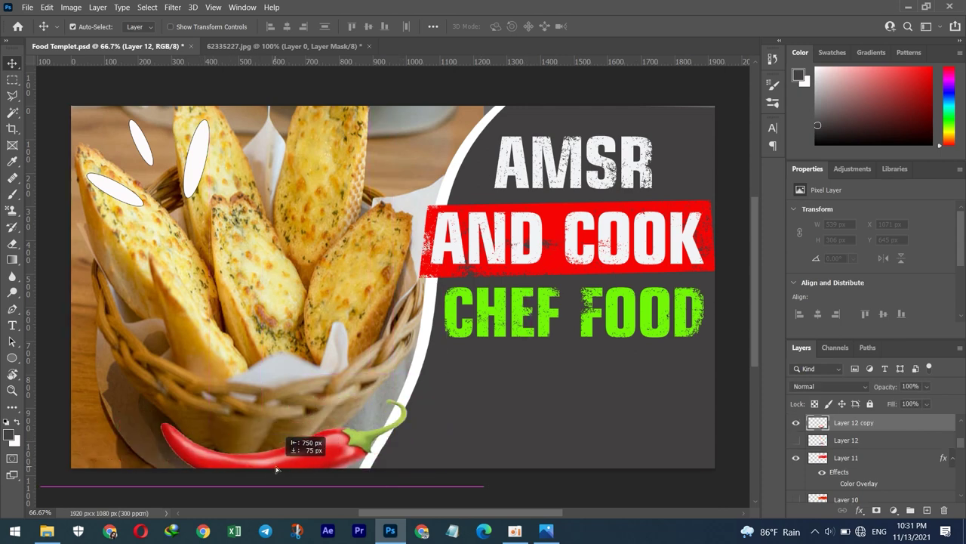
left_click_drag(202, 461, 187, 462)
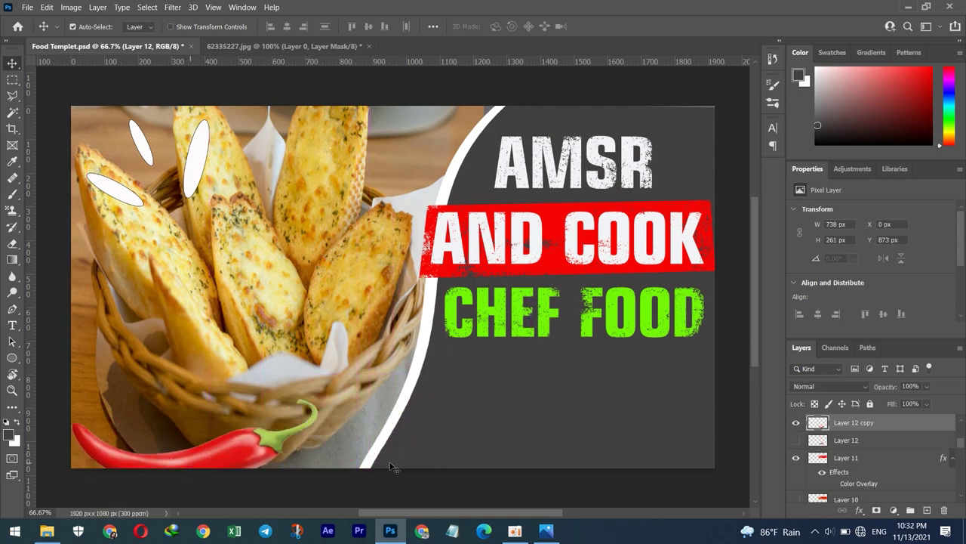
Step: Show Layer 12 again and settle it at the bottom-left beside its copy
left_click(796, 440)
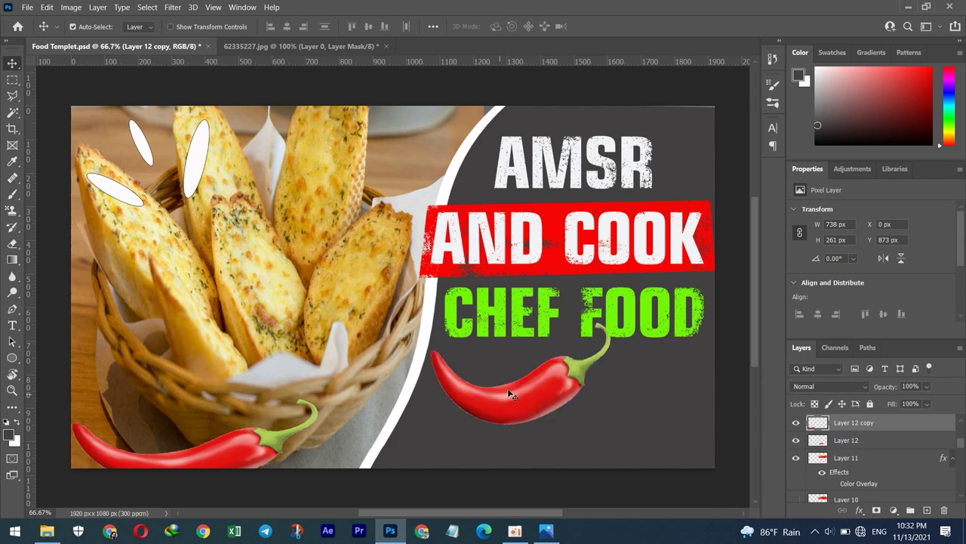
left_click_drag(521, 401, 374, 434)
left_click_drag(367, 441, 285, 462)
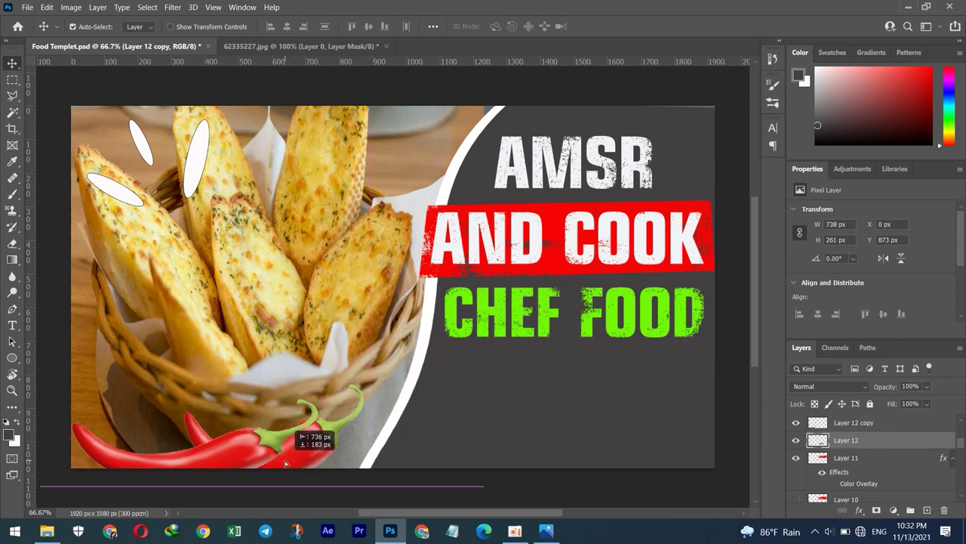
left_click_drag(286, 462, 276, 463)
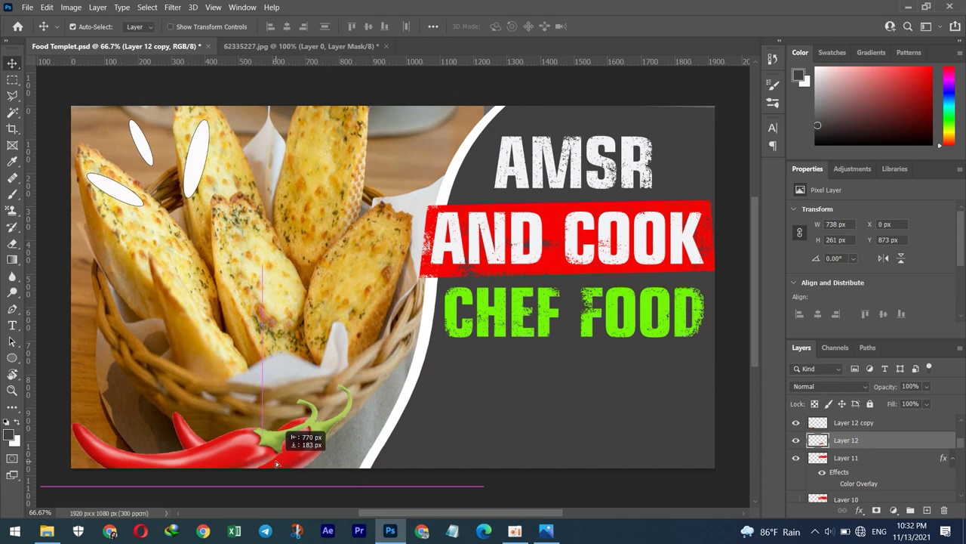
left_click_drag(276, 463, 274, 463)
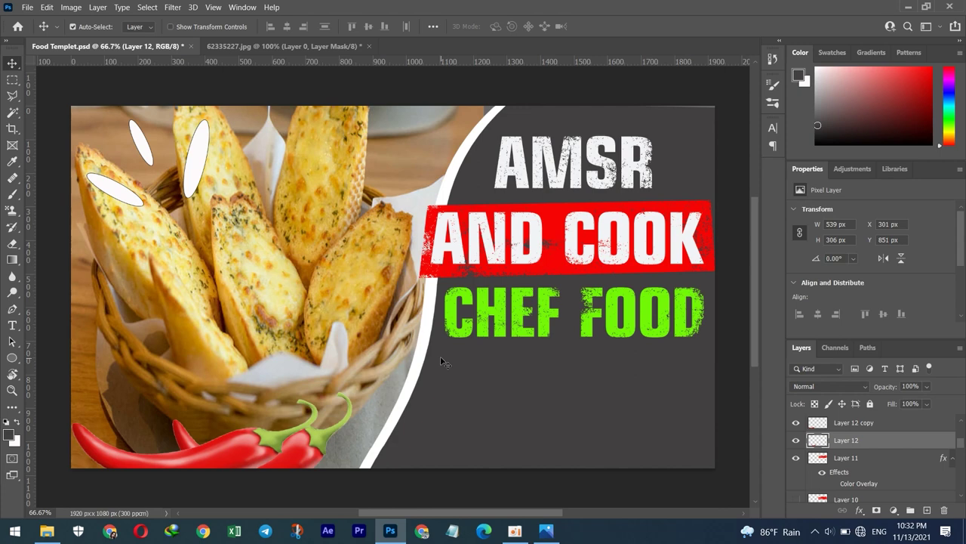
Step: Show the Layer 16 green leaves and rest them on the chilies at X 536, Y 645 px
scroll(842, 468, "down", 3)
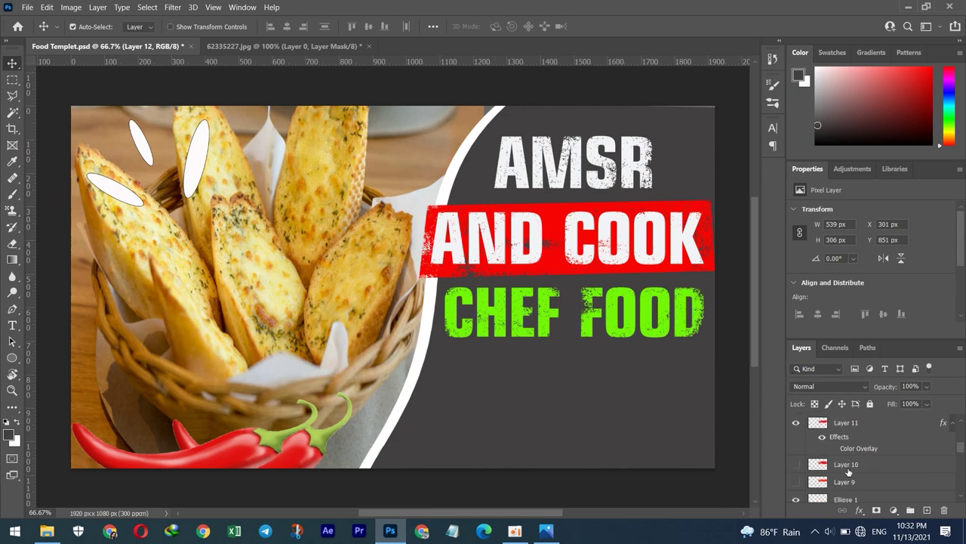
scroll(854, 461, "down", 1)
scroll(845, 464, "down", 1)
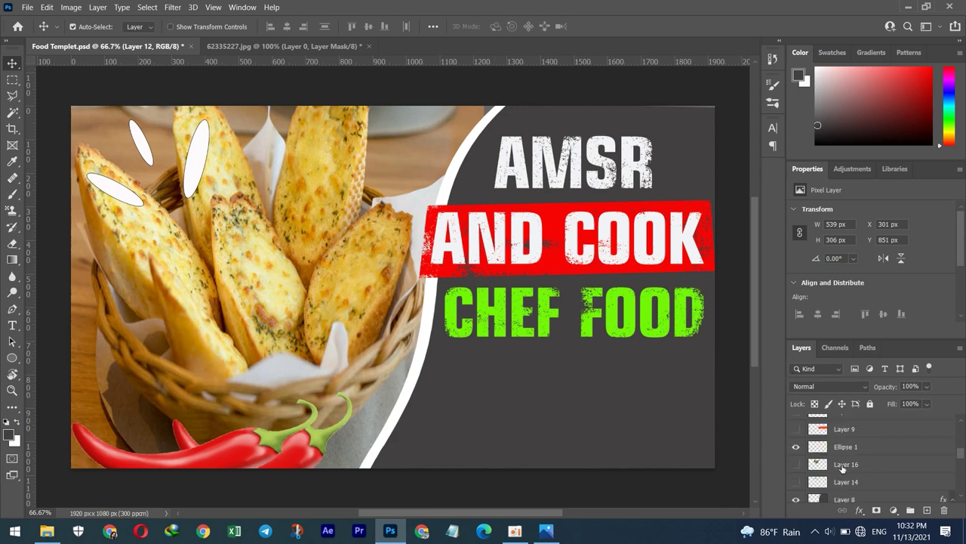
left_click(797, 464)
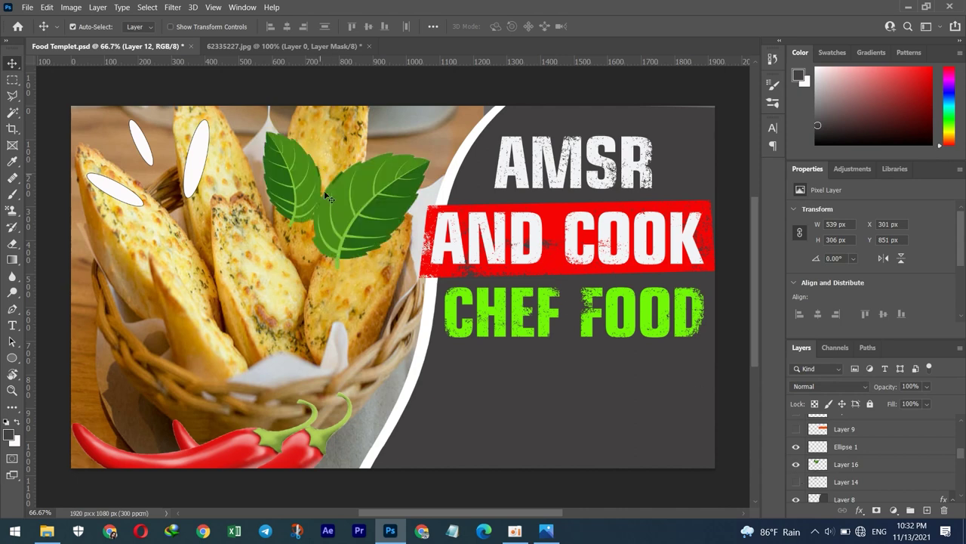
mouse_move(311, 227)
left_mouse_down()
mouse_move(341, 181)
mouse_move(374, 352)
mouse_move(366, 396)
left_mouse_up()
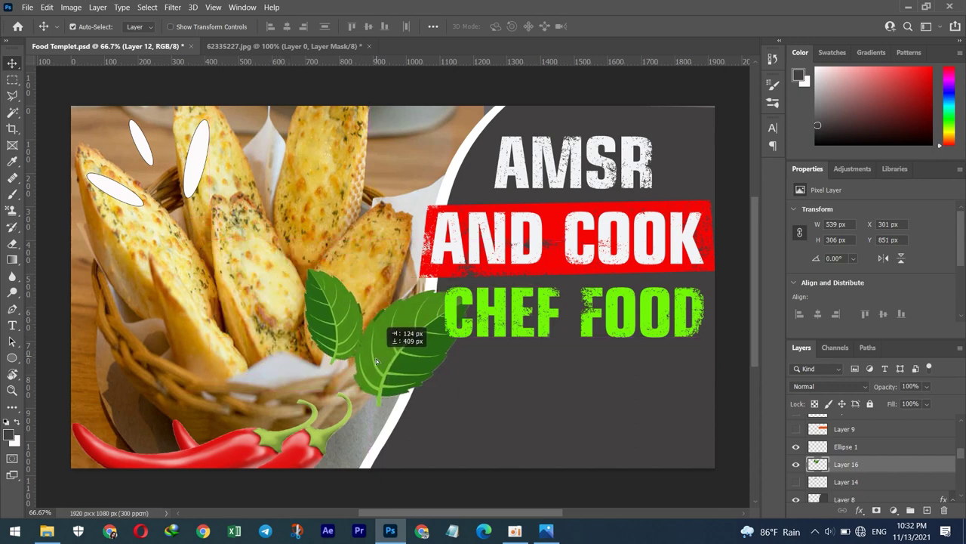
left_click_drag(363, 393, 351, 401)
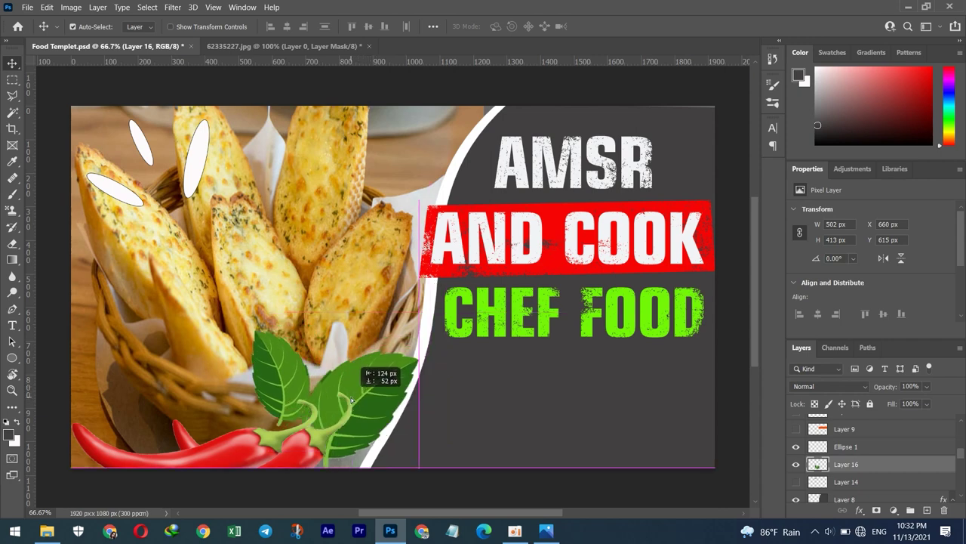
left_click_drag(351, 400, 351, 389)
scroll(838, 431, "down", 2)
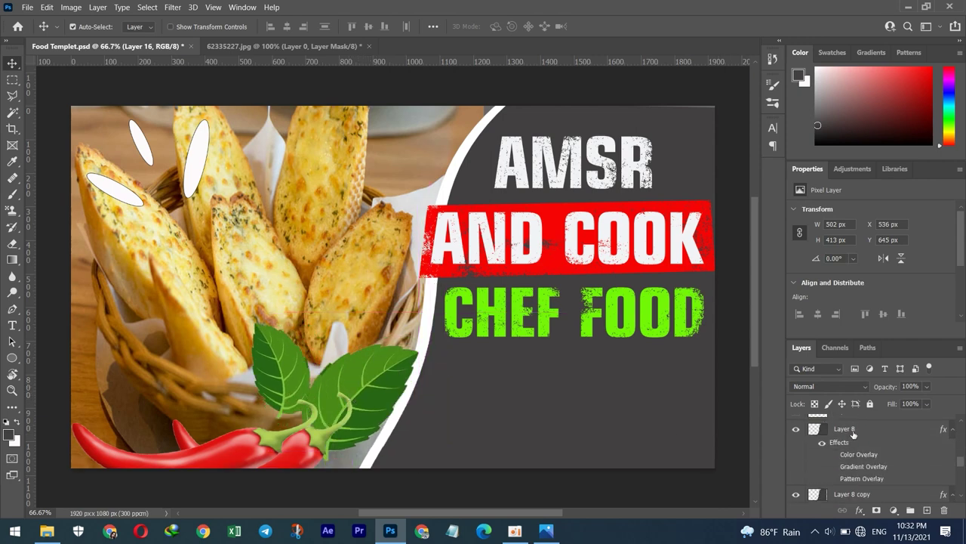
scroll(830, 438, "up", 3)
scroll(694, 309, "up", 2)
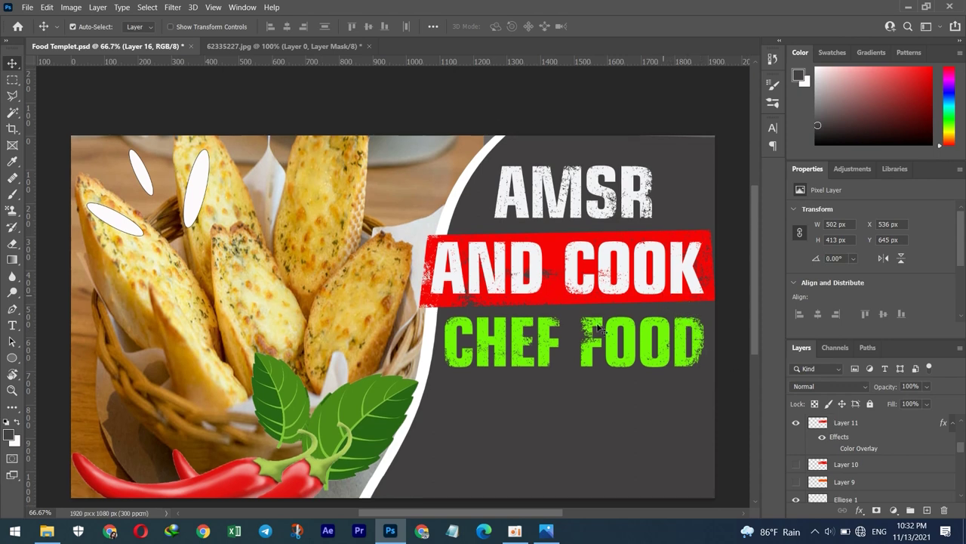
Step: Lower the CHEF FOOD title and nudge AND COOK down to spread the three text lines
left_click(542, 346)
left_click_drag(542, 346, 544, 402)
mouse_move(551, 270)
left_mouse_down()
mouse_move(549, 291)
mouse_move(540, 285)
left_mouse_up()
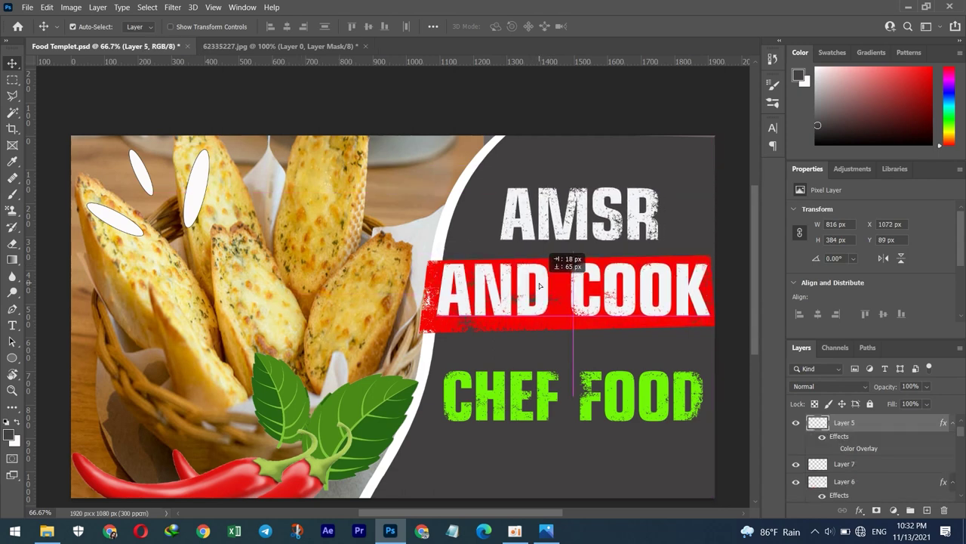
left_click_drag(539, 286, 540, 285)
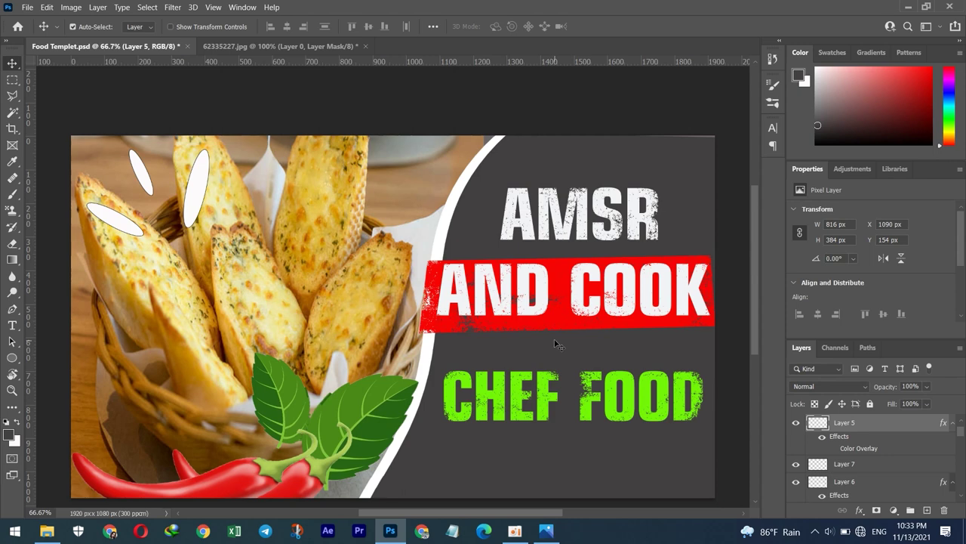
scroll(614, 468, "down", 2)
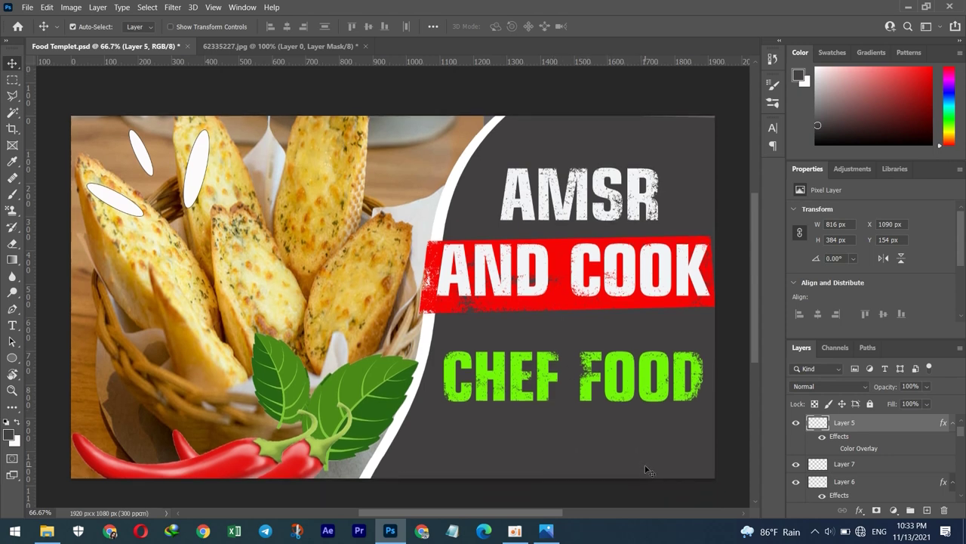
scroll(647, 463, "up", 4)
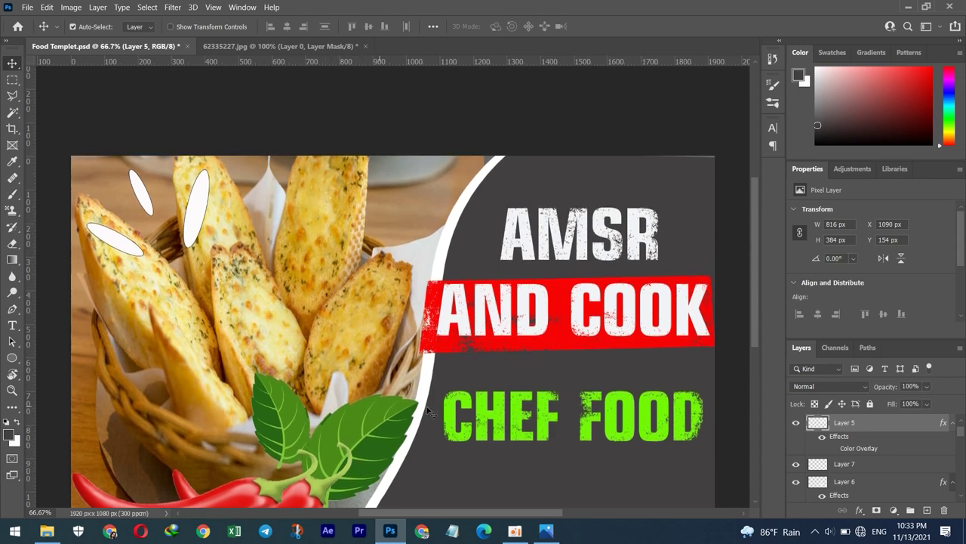
mouse_move(515, 532)
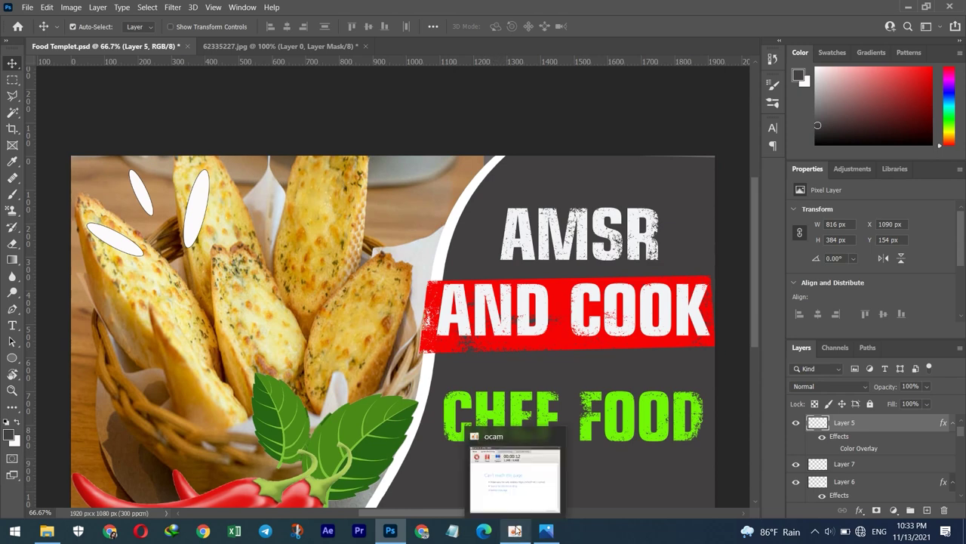
Step: Restore the oCam recorder window from the taskbar to check the running recording timer
left_click(528, 468)
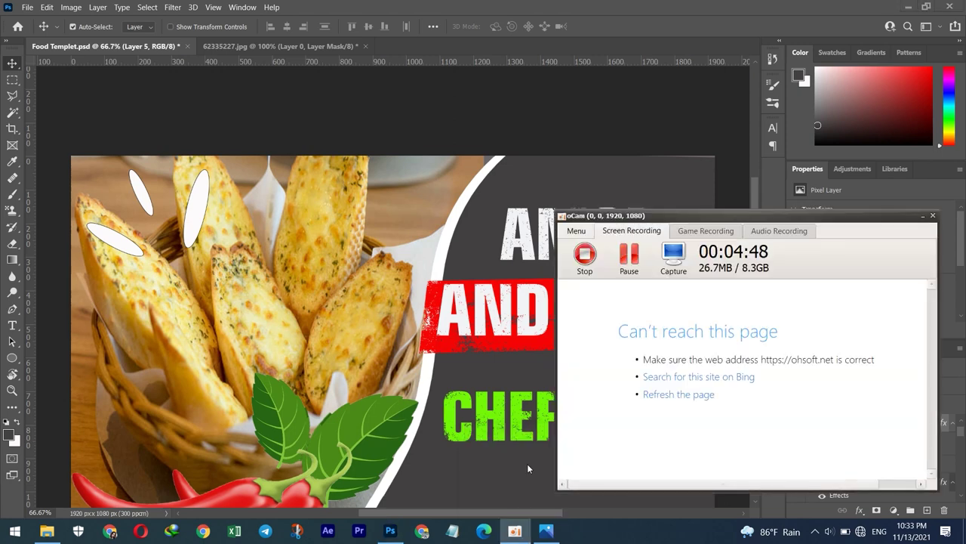